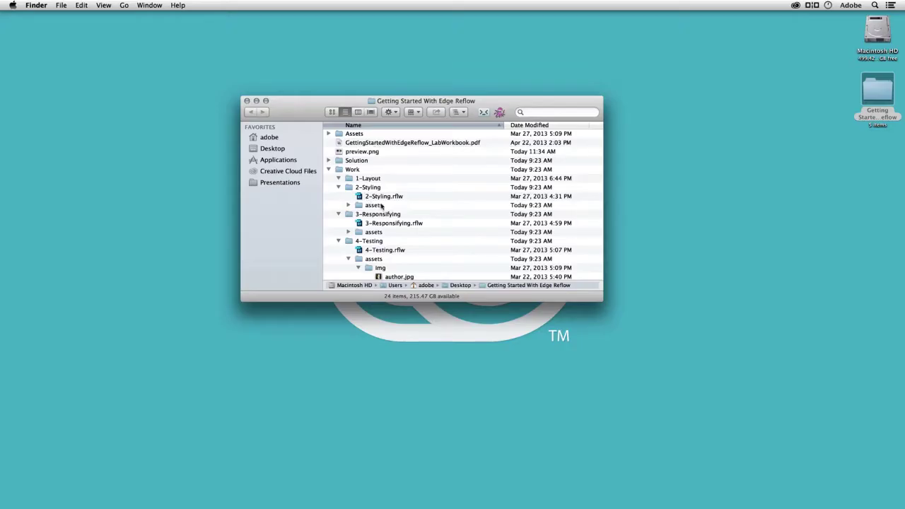
Step: Select and open the 2-Styling.rflw project from Work > 2-Styling
{"action": "left_click", "coordinate": [381, 198]}
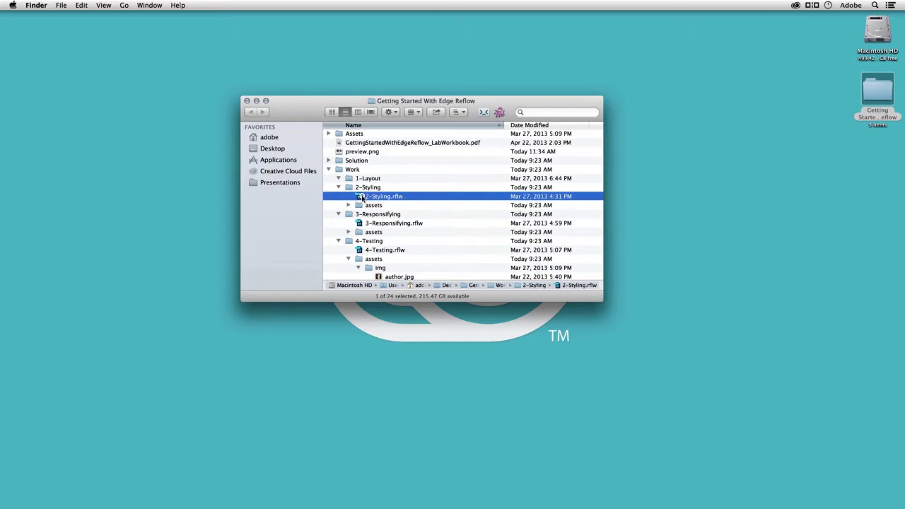
{"action": "double_click", "coordinate": [361, 198]}
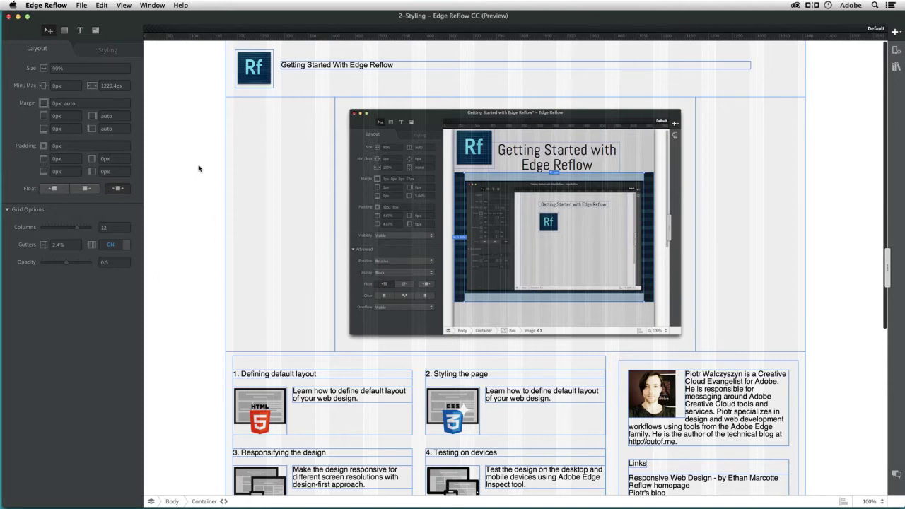
Step: Select the empty page body and show its Styling settings
{"action": "left_click", "coordinate": [174, 142]}
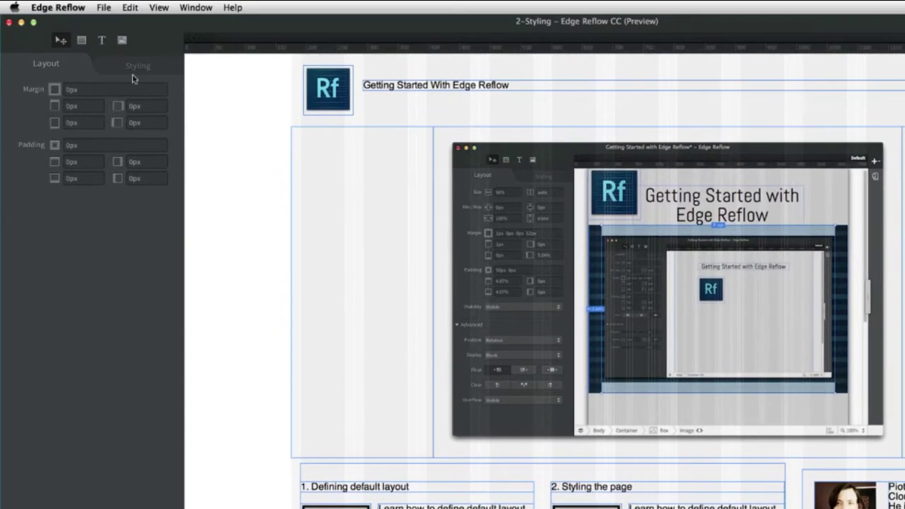
{"action": "left_click", "coordinate": [126, 47]}
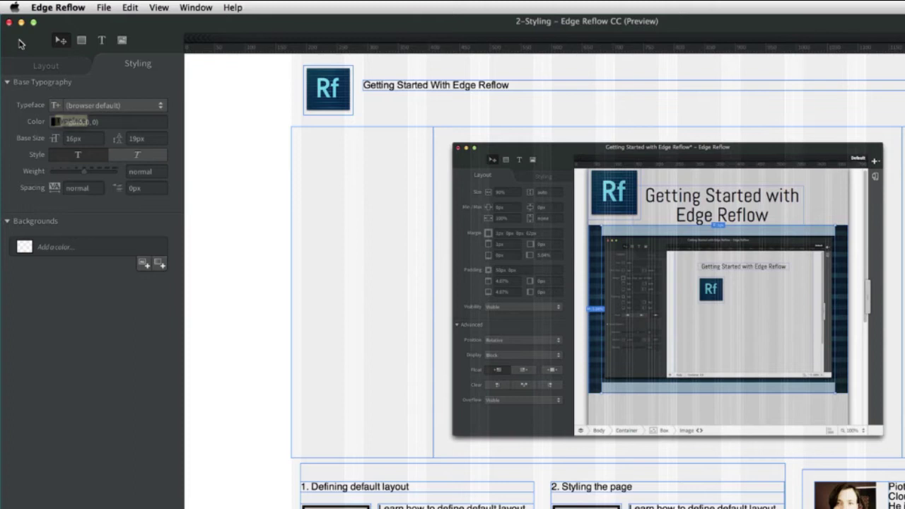
Step: Search Edge Web Fonts for 'lato' and apply Lato as the base typeface
{"action": "left_click", "coordinate": [54, 106]}
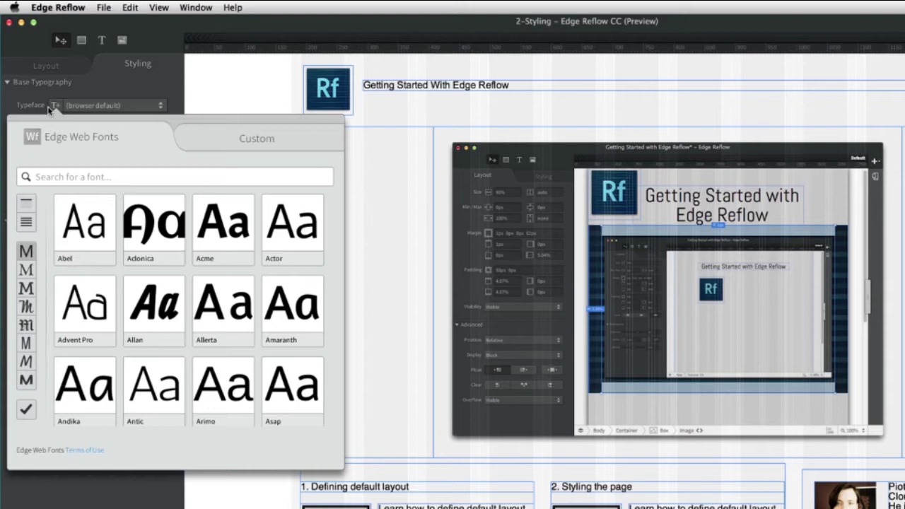
{"action": "left_click", "coordinate": [82, 178]}
{"action": "type", "text": "l"}
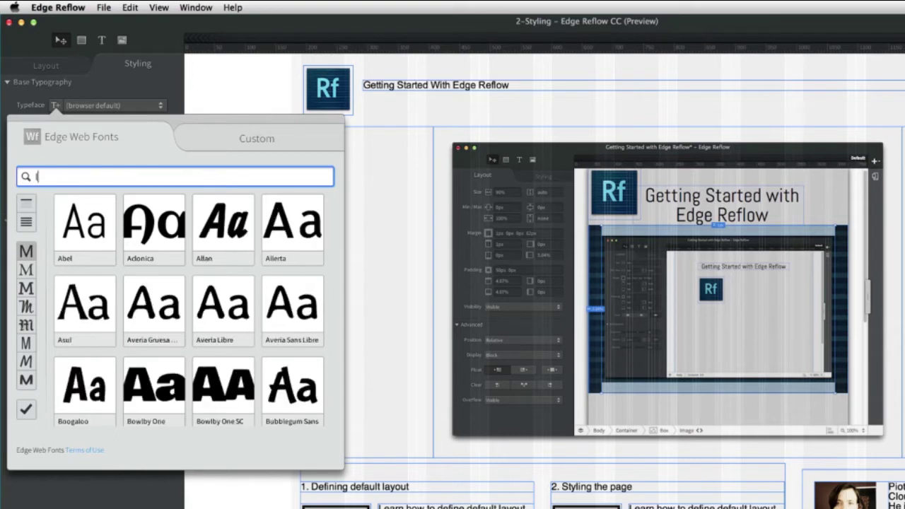
{"action": "type", "text": "ato"}
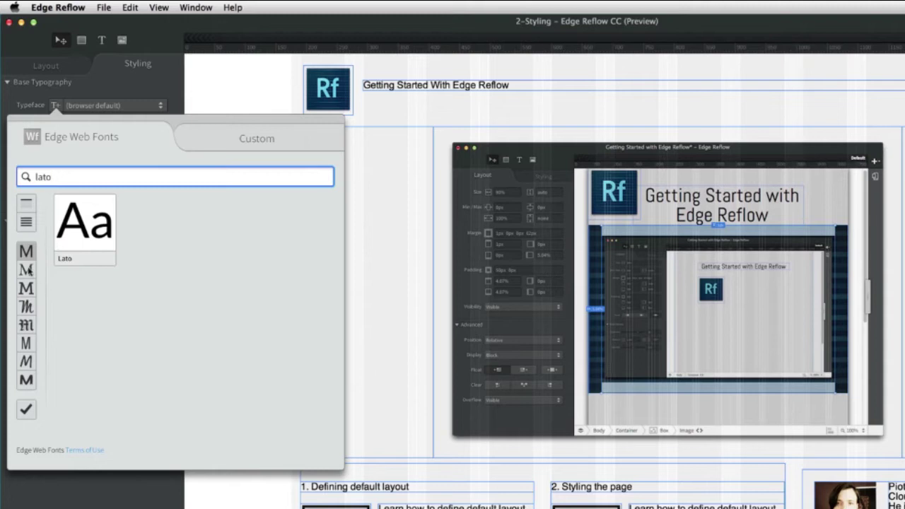
{"action": "left_click", "coordinate": [92, 228]}
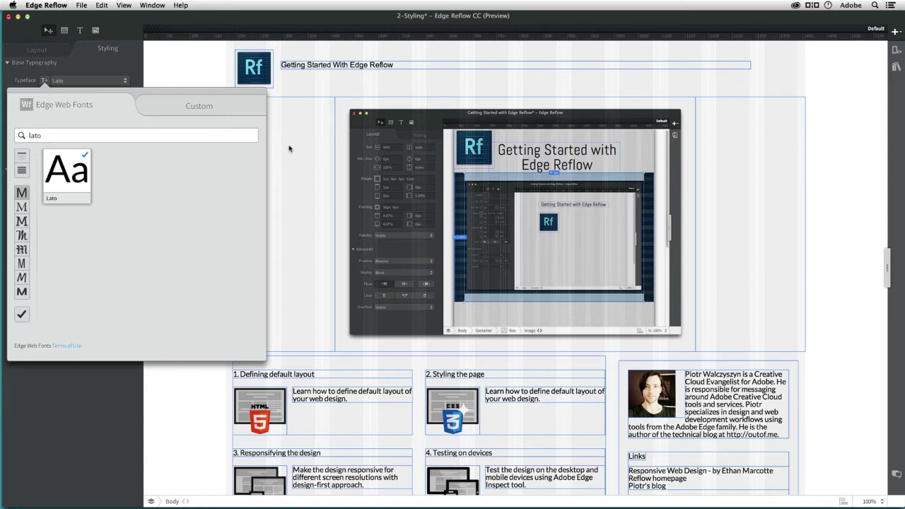
Step: Check the Custom Typekit option, close the font picker, and select the header container
{"action": "left_click", "coordinate": [185, 106]}
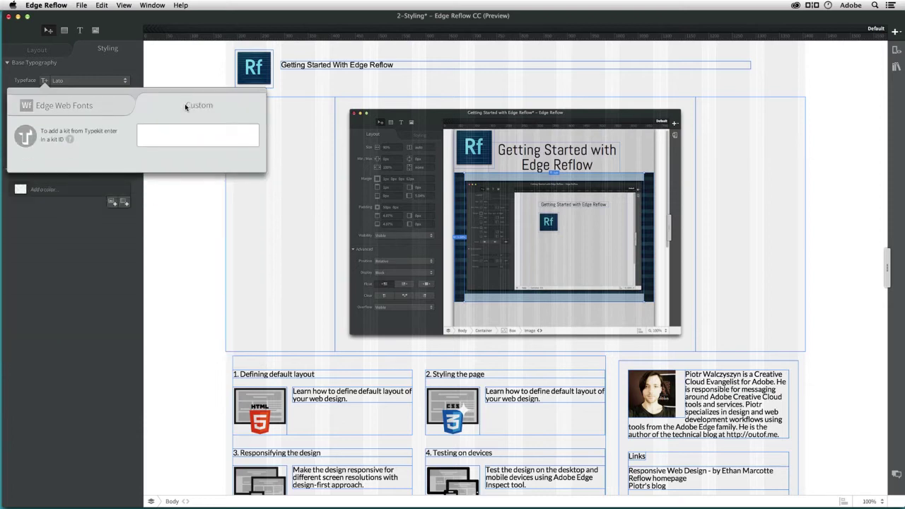
{"action": "left_click", "coordinate": [161, 137]}
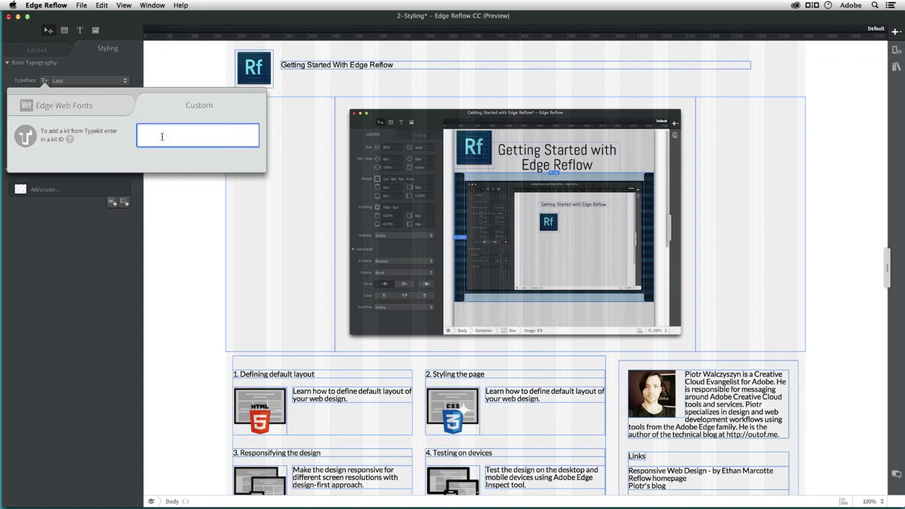
{"action": "left_click", "coordinate": [87, 108]}
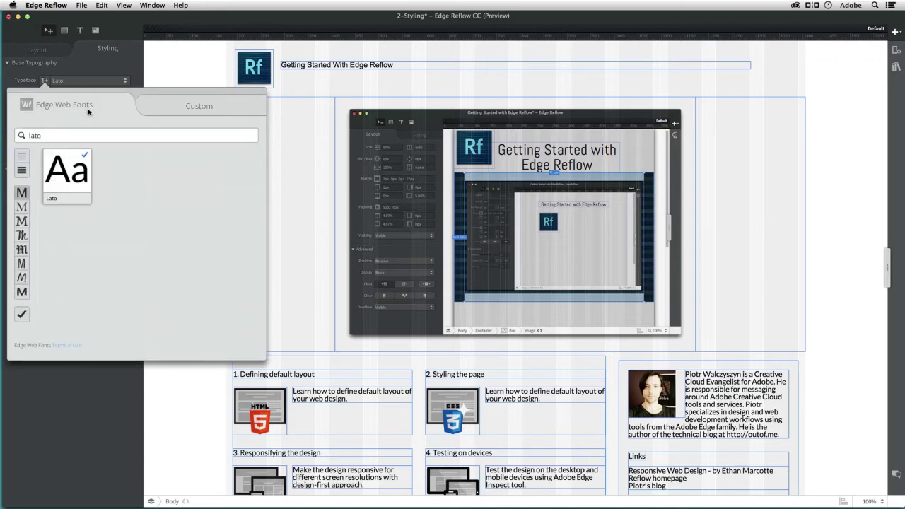
{"action": "left_click", "coordinate": [92, 402]}
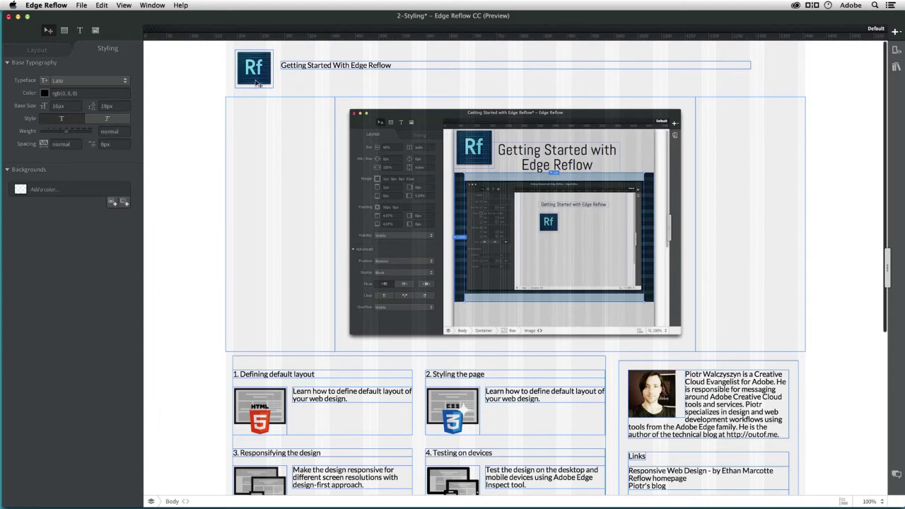
{"action": "left_click", "coordinate": [331, 82]}
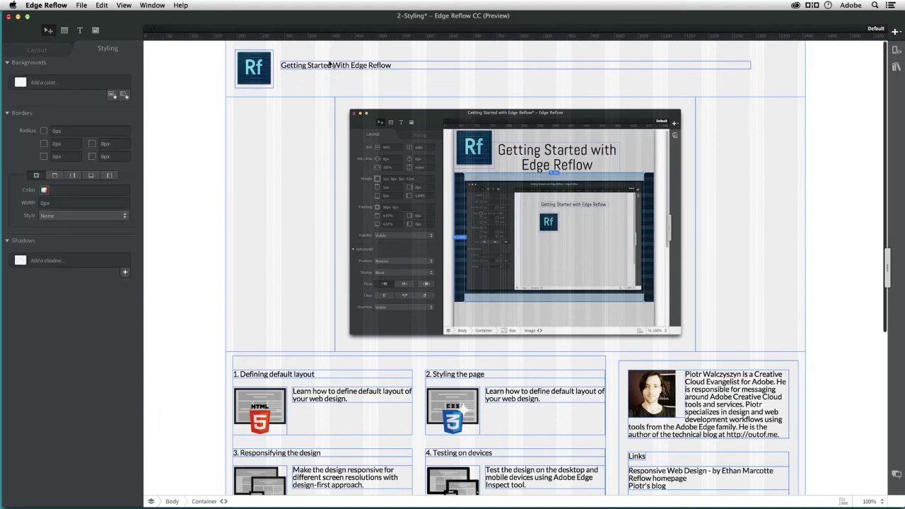
Step: Set the 'Getting Started With Edge Reflow' heading's font size from 1em to 2em
{"action": "left_click", "coordinate": [331, 66]}
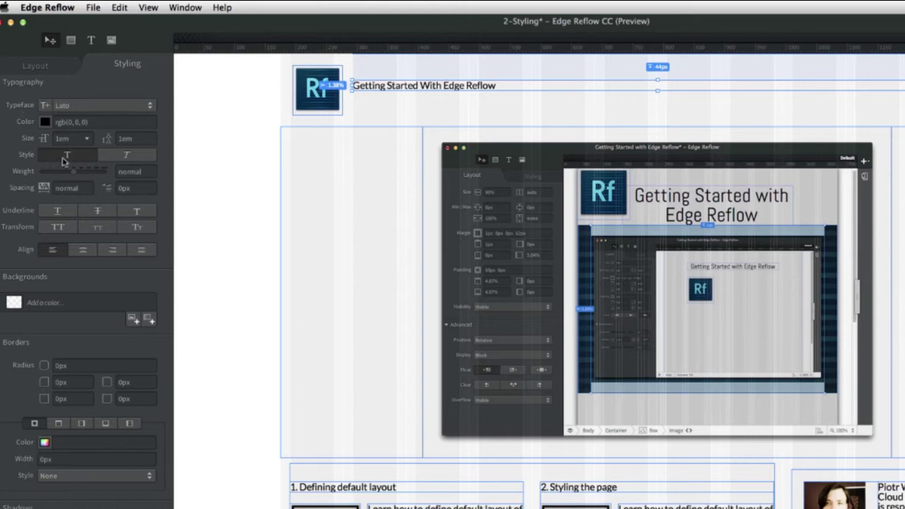
{"action": "left_click", "coordinate": [69, 139]}
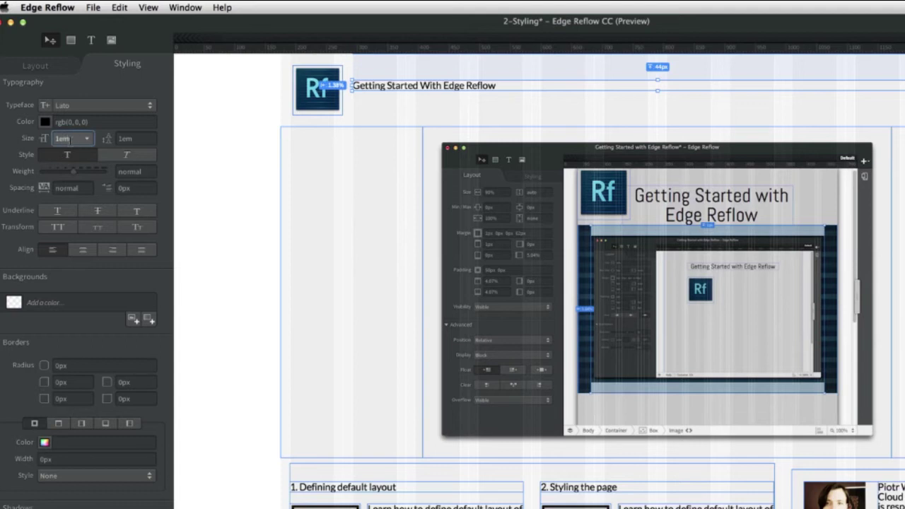
{"action": "key", "text": "Up"}
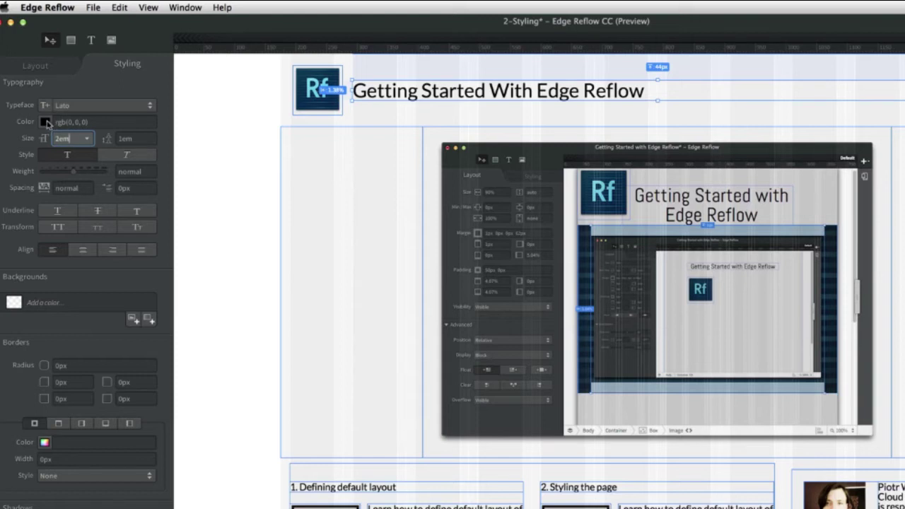
{"action": "left_click", "coordinate": [47, 124]}
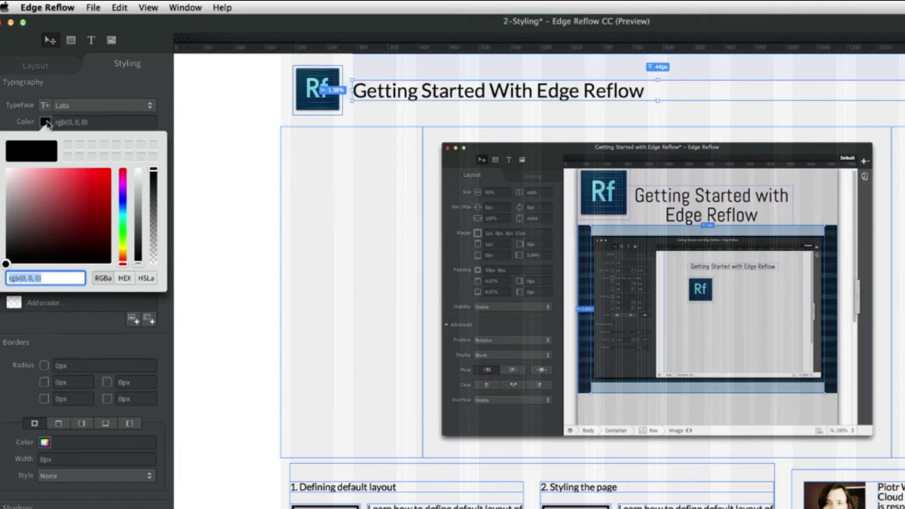
Step: Try a different heading colour and adjust the heading's font weight lighter
{"action": "mouse_move", "coordinate": [68, 188]}
{"action": "left_mouse_down"}
{"action": "mouse_move", "coordinate": [106, 175]}
{"action": "mouse_move", "coordinate": [71, 234]}
{"action": "mouse_move", "coordinate": [6, 264]}
{"action": "left_mouse_up"}
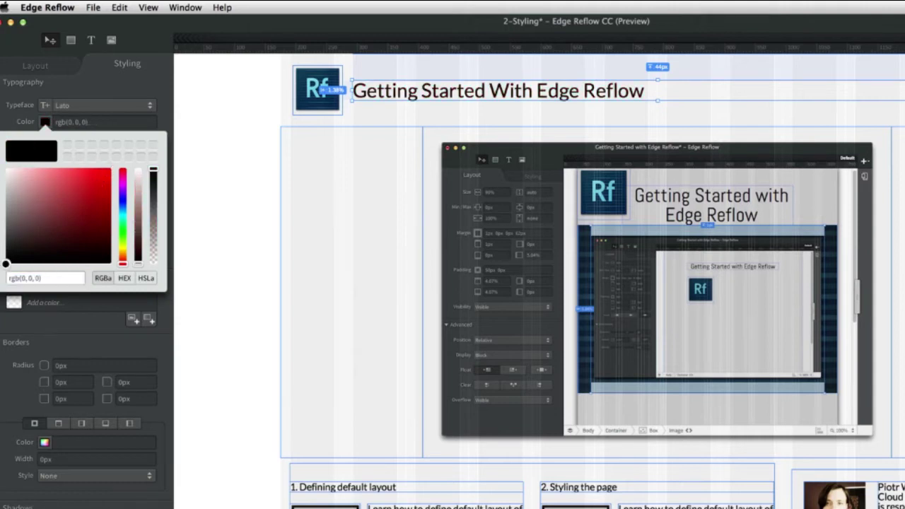
{"action": "left_click", "coordinate": [137, 86]}
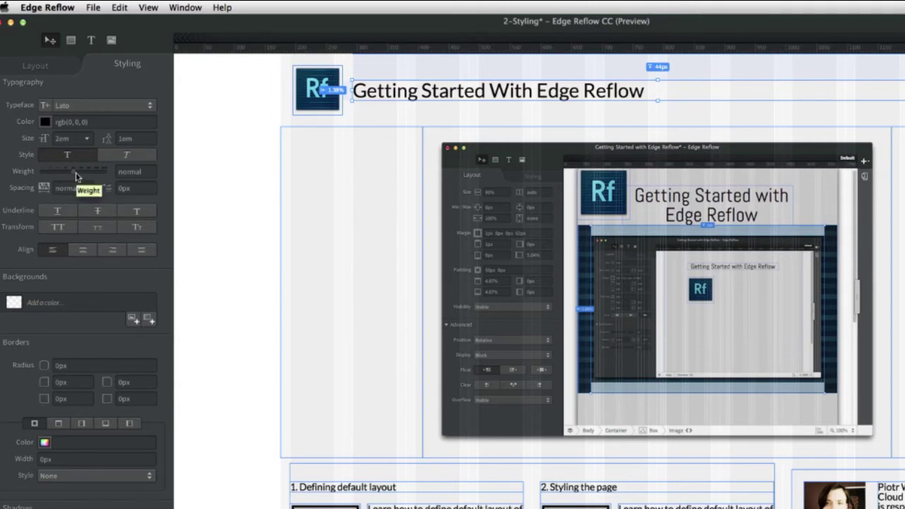
{"action": "mouse_move", "coordinate": [75, 171]}
{"action": "left_mouse_down"}
{"action": "mouse_move", "coordinate": [55, 171]}
{"action": "mouse_move", "coordinate": [125, 169]}
{"action": "mouse_move", "coordinate": [34, 171]}
{"action": "mouse_move", "coordinate": [101, 178]}
{"action": "mouse_move", "coordinate": [73, 179]}
{"action": "left_mouse_up"}
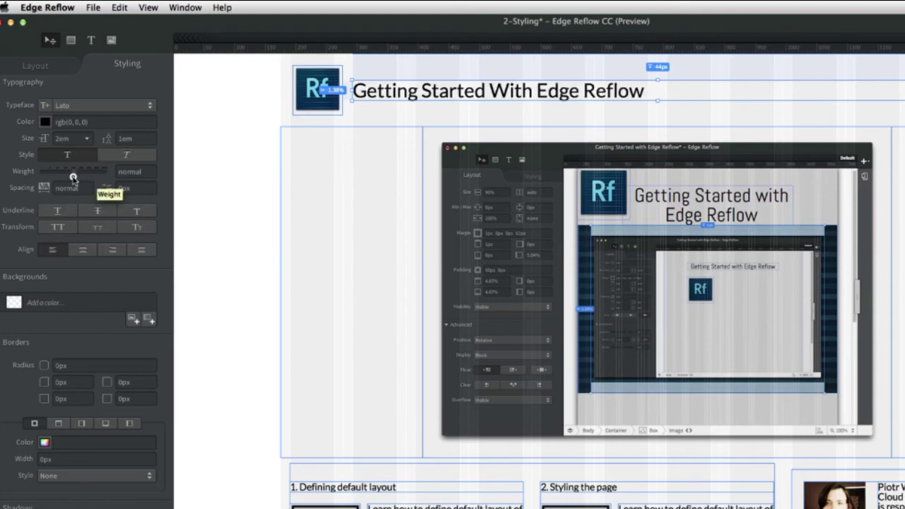
{"action": "mouse_move", "coordinate": [73, 177]}
{"action": "left_mouse_down"}
{"action": "mouse_move", "coordinate": [89, 175]}
{"action": "mouse_move", "coordinate": [75, 173]}
{"action": "left_mouse_up"}
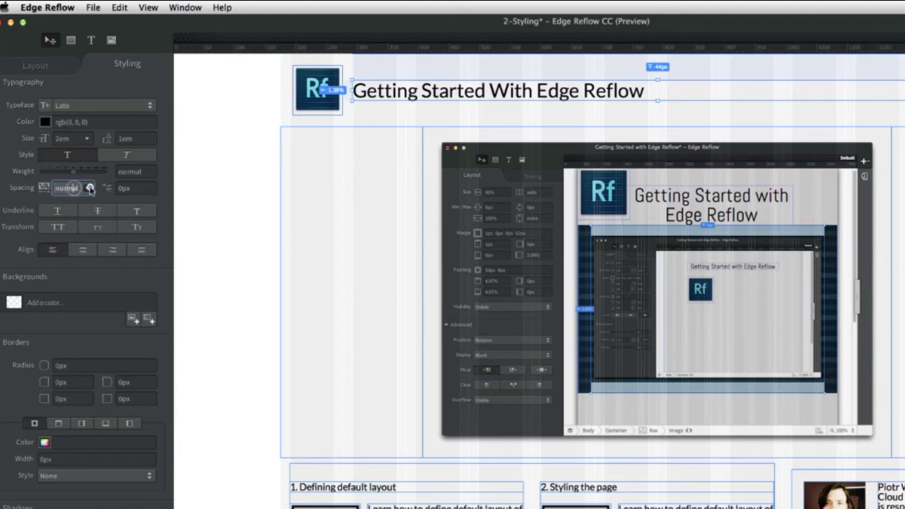
Step: Keep letter spacing normal, make the heading uppercase, and select the hero box
{"action": "left_click", "coordinate": [88, 189]}
{"action": "left_click", "coordinate": [90, 189]}
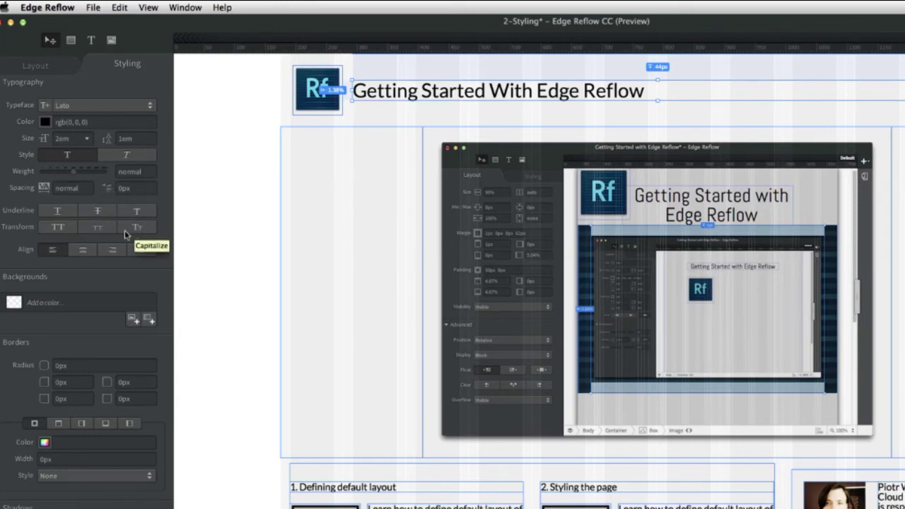
{"action": "left_click", "coordinate": [58, 228]}
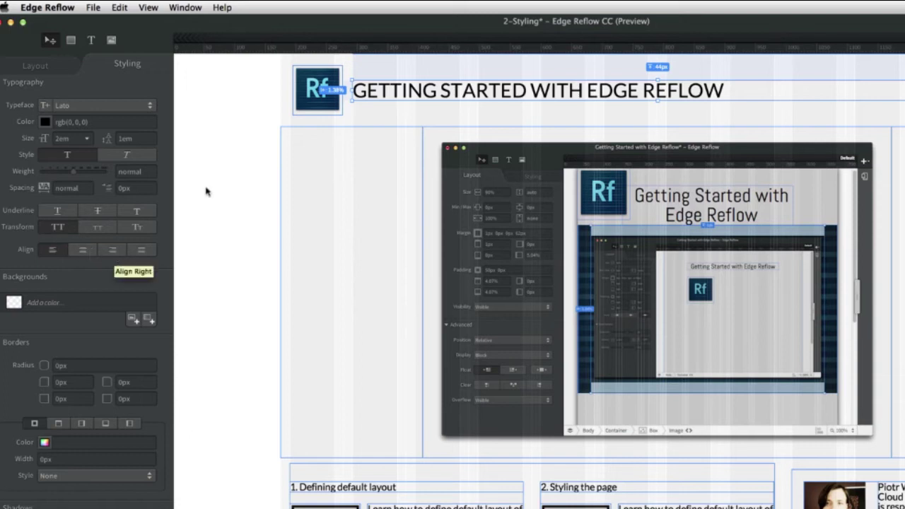
{"action": "left_click", "coordinate": [211, 190]}
{"action": "left_click", "coordinate": [307, 265]}
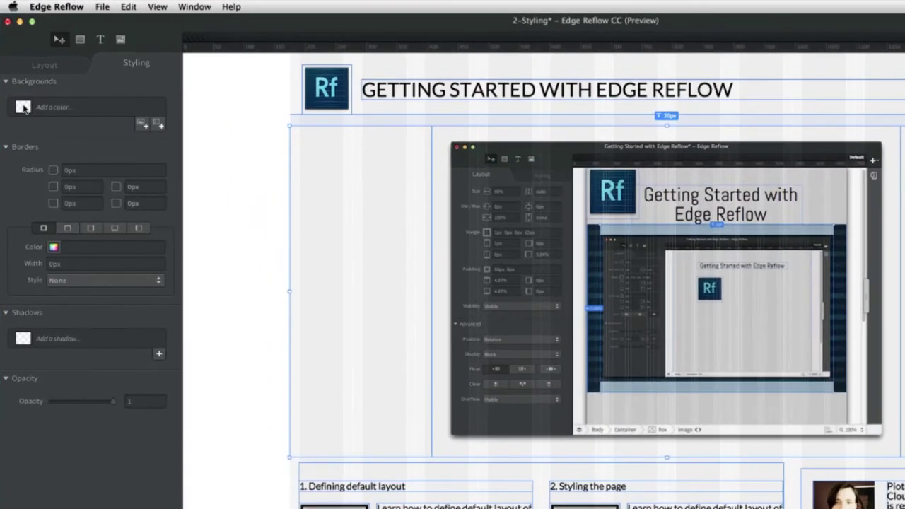
Step: Give the hero box a dark blue rgb(45, 81, 116) background colour
{"action": "left_click", "coordinate": [23, 108]}
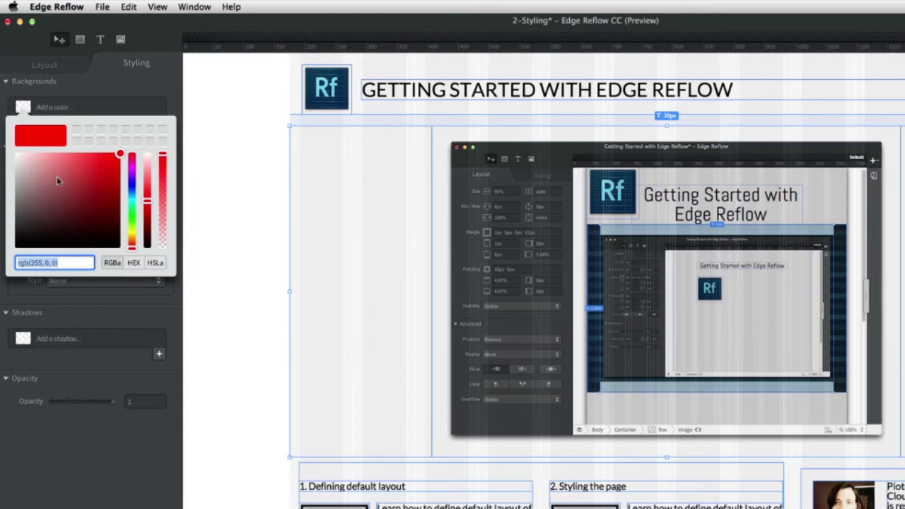
{"action": "left_click", "coordinate": [132, 192]}
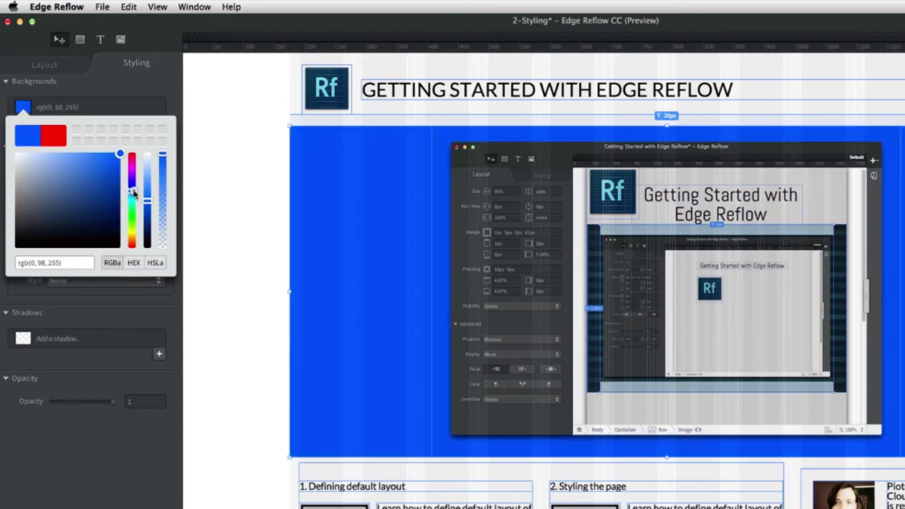
{"action": "mouse_move", "coordinate": [134, 191]}
{"action": "left_mouse_down"}
{"action": "mouse_move", "coordinate": [79, 196]}
{"action": "mouse_move", "coordinate": [78, 204]}
{"action": "left_mouse_up"}
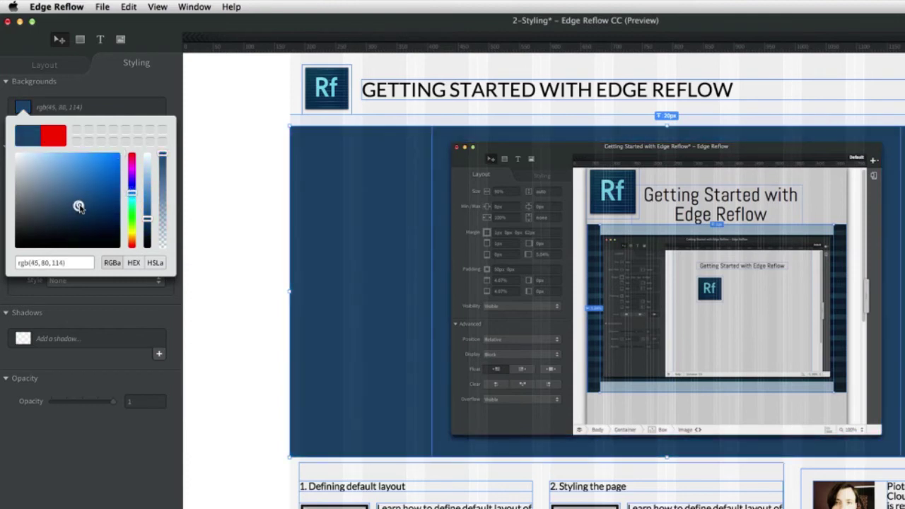
{"action": "left_click", "coordinate": [134, 97]}
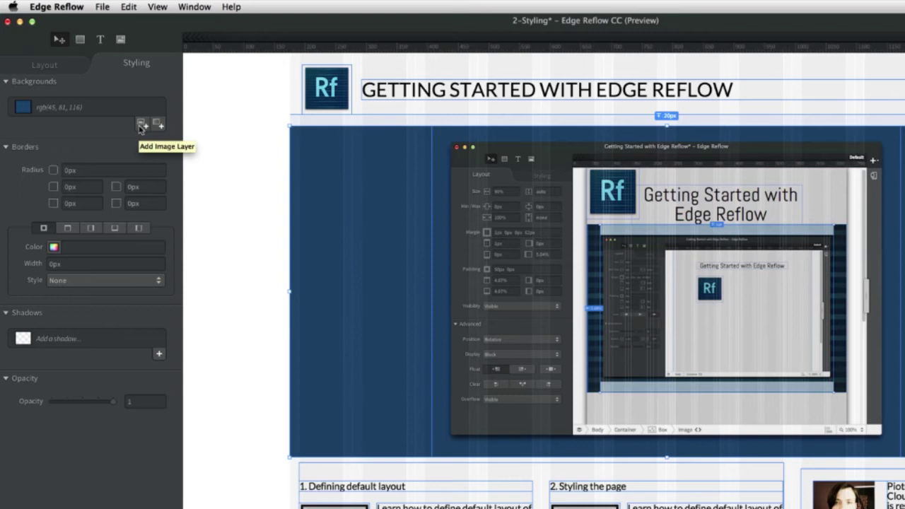
Step: Add header-stripes.png from the Assets folder as an image layer over the hero background
{"action": "left_click", "coordinate": [141, 125]}
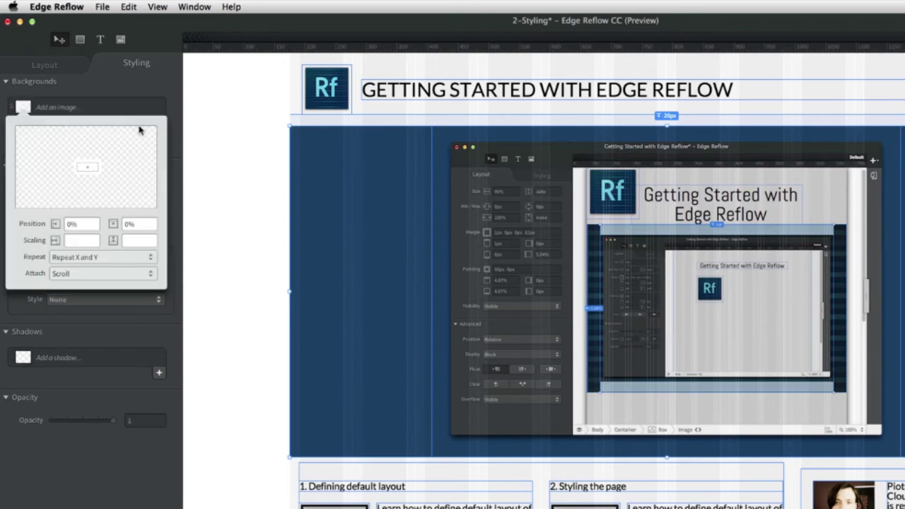
{"action": "left_click", "coordinate": [88, 168]}
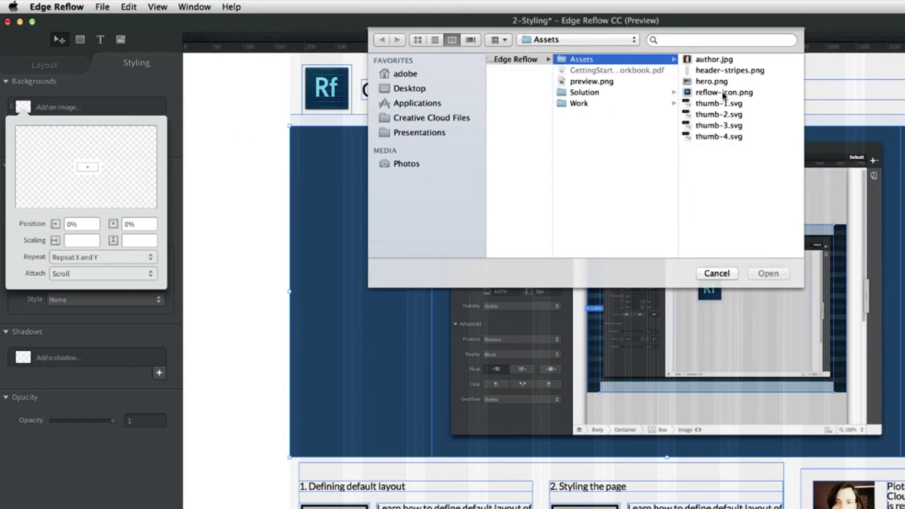
{"action": "left_click", "coordinate": [725, 72]}
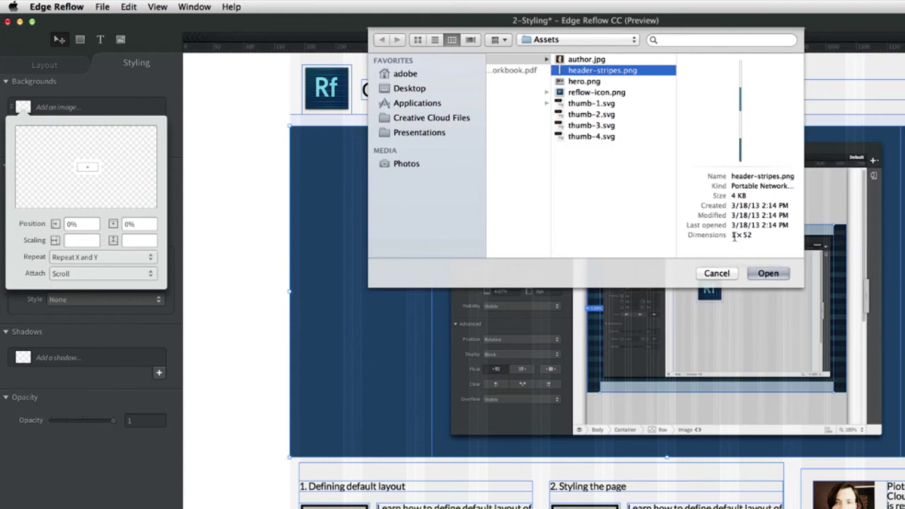
{"action": "left_click", "coordinate": [770, 273]}
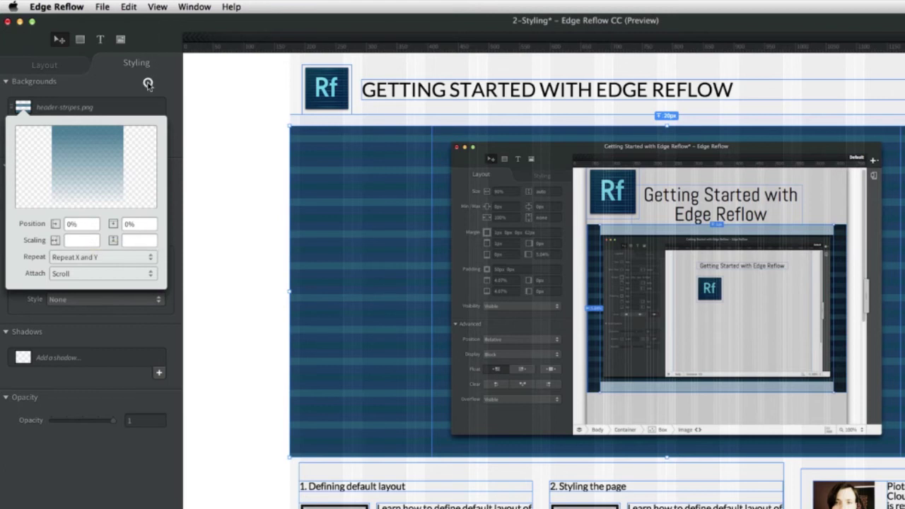
{"action": "left_click", "coordinate": [148, 82]}
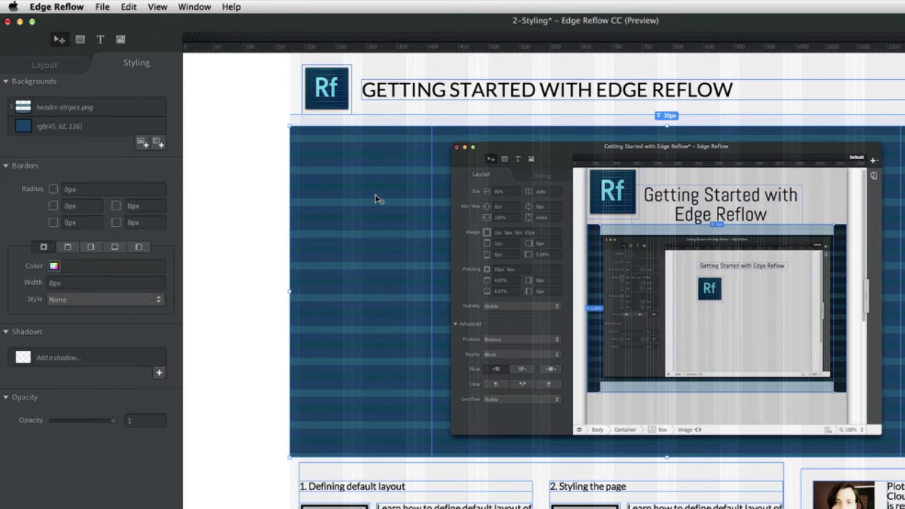
Step: Darken the hero's blue background colour to rgb(36, 66, 95)
{"action": "left_click", "coordinate": [21, 126]}
{"action": "left_click_drag", "start_coordinate": [79, 224], "coordinate": [81, 234]}
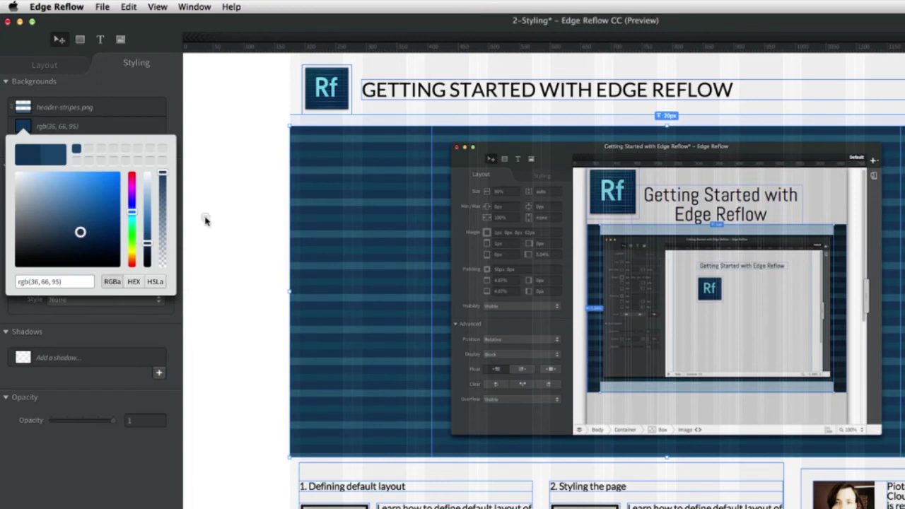
{"action": "left_click", "coordinate": [206, 221]}
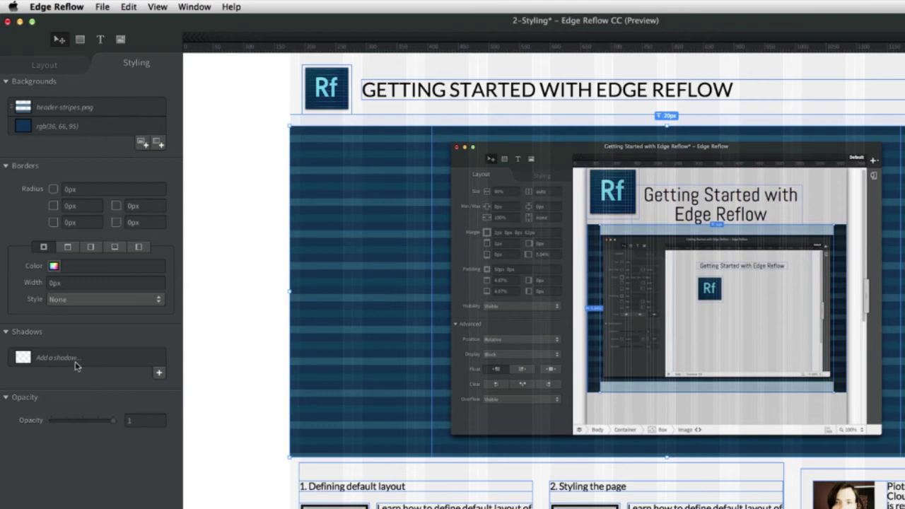
{"action": "left_click", "coordinate": [23, 359]}
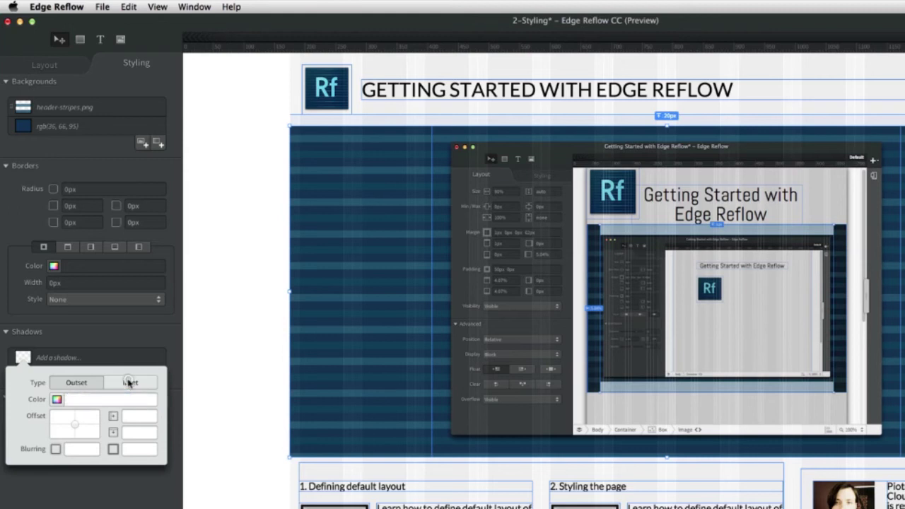
Step: Add an inset black shadow to the hero with 0px Y offset and 203px blur
{"action": "left_click", "coordinate": [129, 383]}
{"action": "left_click", "coordinate": [71, 450]}
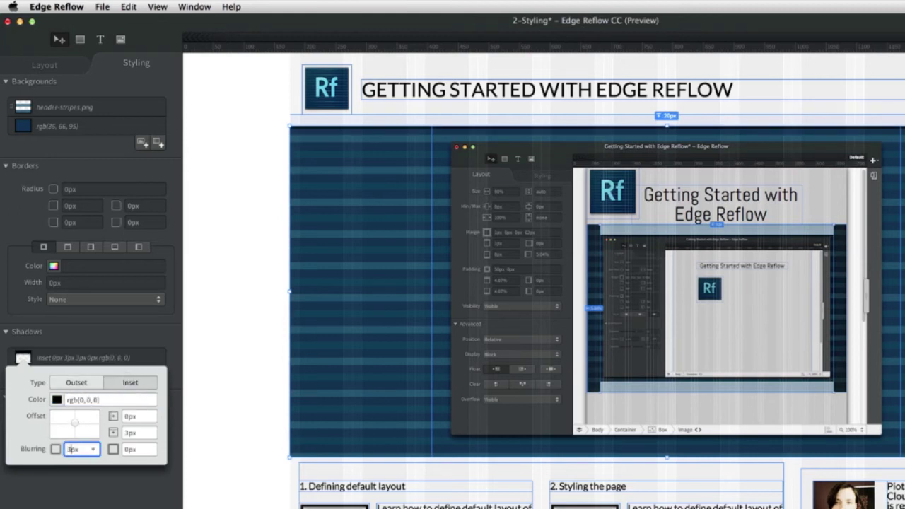
{"action": "type", "text": "6"}
{"action": "key", "text": "shift+Up"}
{"action": "key", "text": "shift+Up"}
{"action": "key", "text": "shift+Up"}
{"action": "key", "text": "shift+Up"}
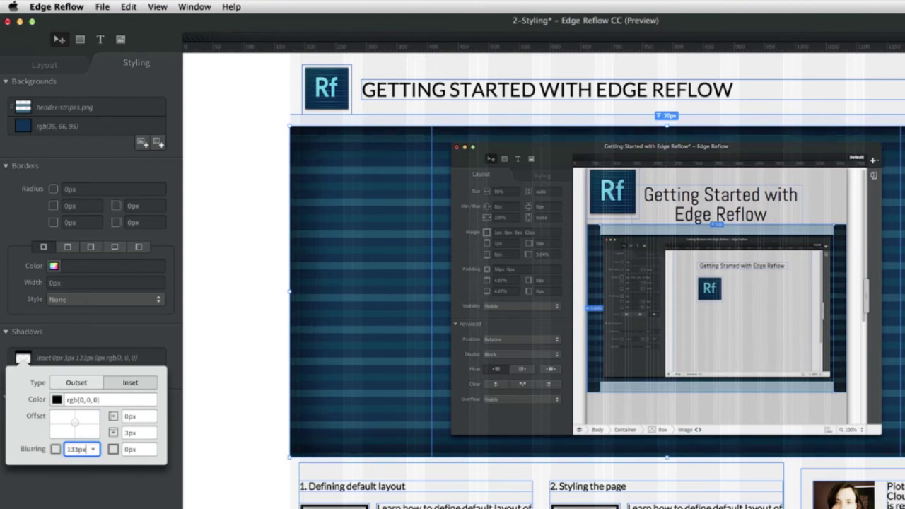
{"action": "left_click", "coordinate": [133, 432]}
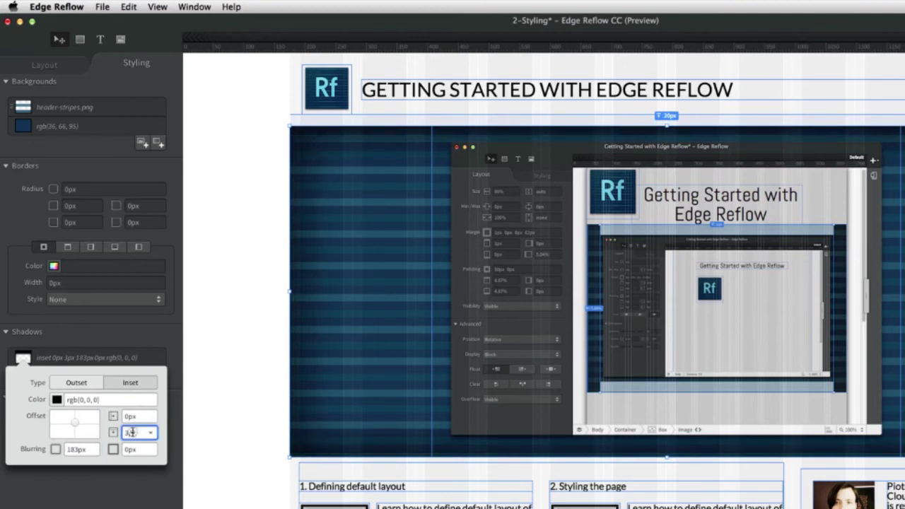
{"action": "type", "text": "0"}
{"action": "key", "text": "Return"}
{"action": "left_click", "coordinate": [83, 450]}
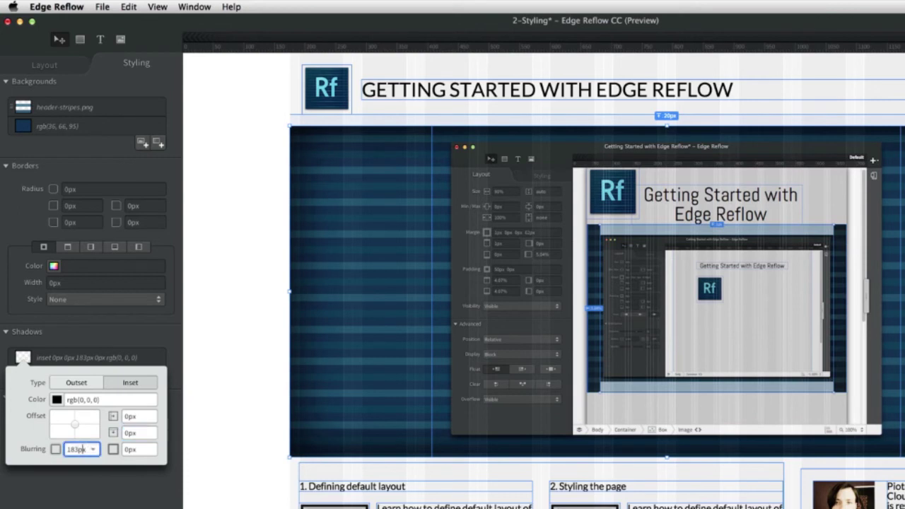
{"action": "left_click", "coordinate": [235, 381]}
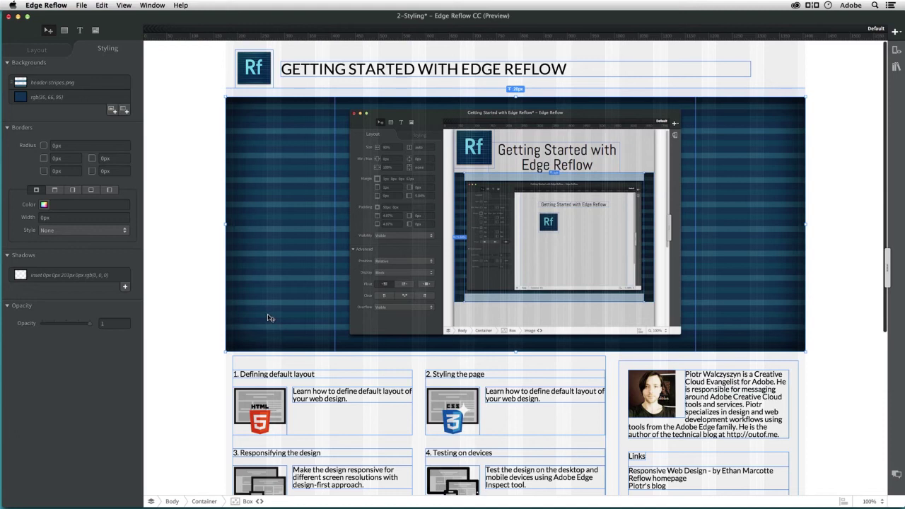
Step: Select the lesson-box titles, like '1. Defining default layout', and set their size to 1.40em
{"action": "left_click", "coordinate": [305, 377]}
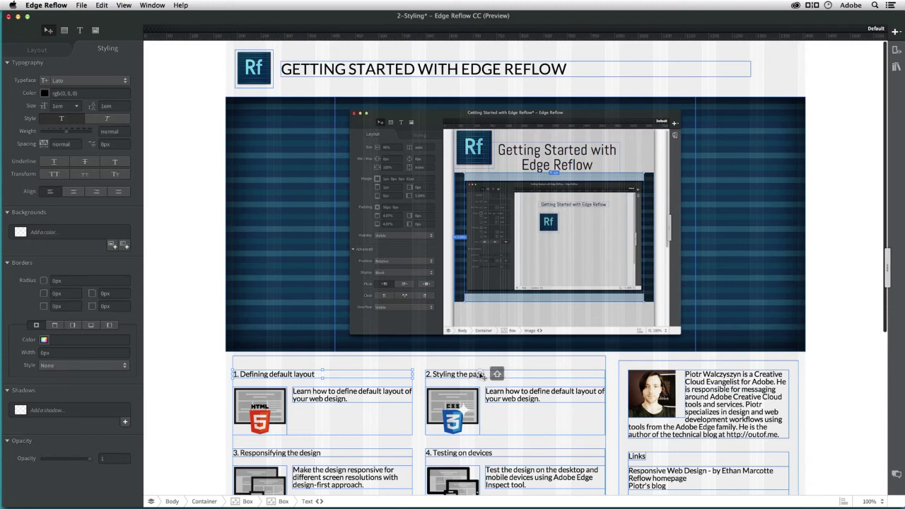
{"action": "left_click", "coordinate": [495, 374], "text": "shift"}
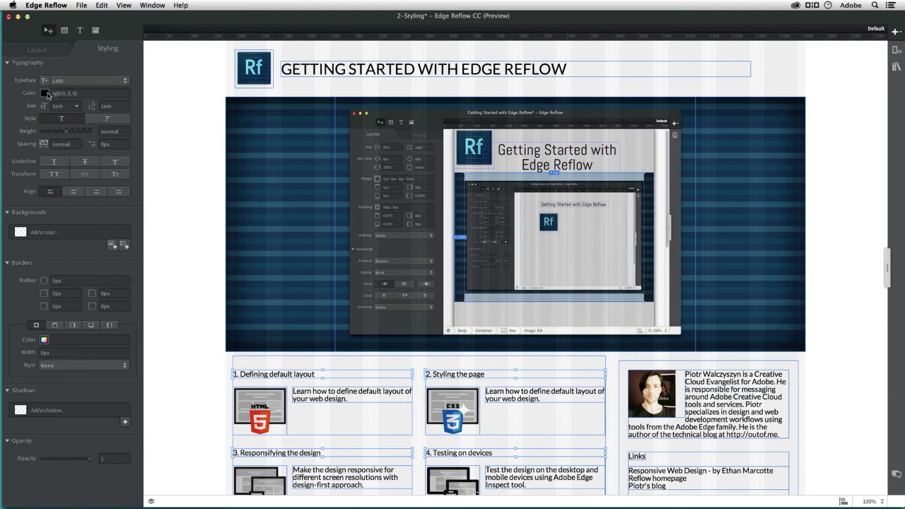
{"action": "left_click_drag", "start_coordinate": [67, 134], "coordinate": [71, 133]}
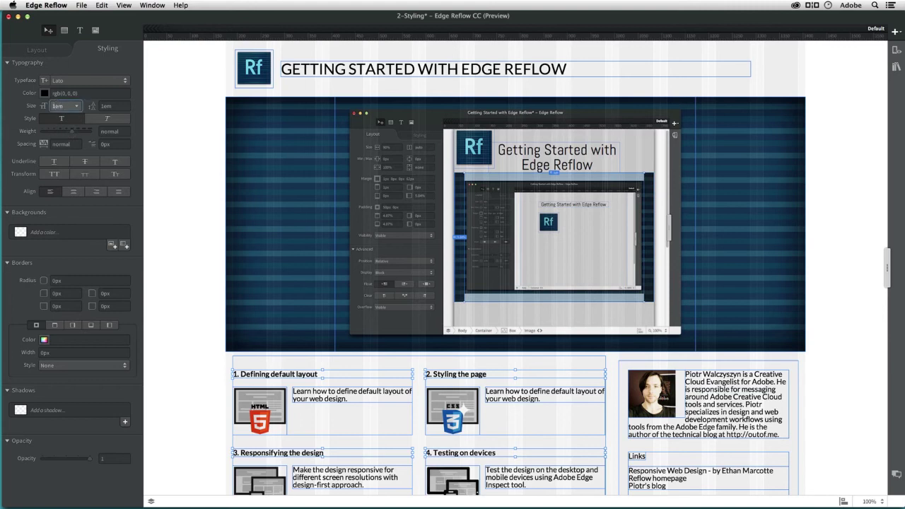
{"action": "key", "text": "Up"}
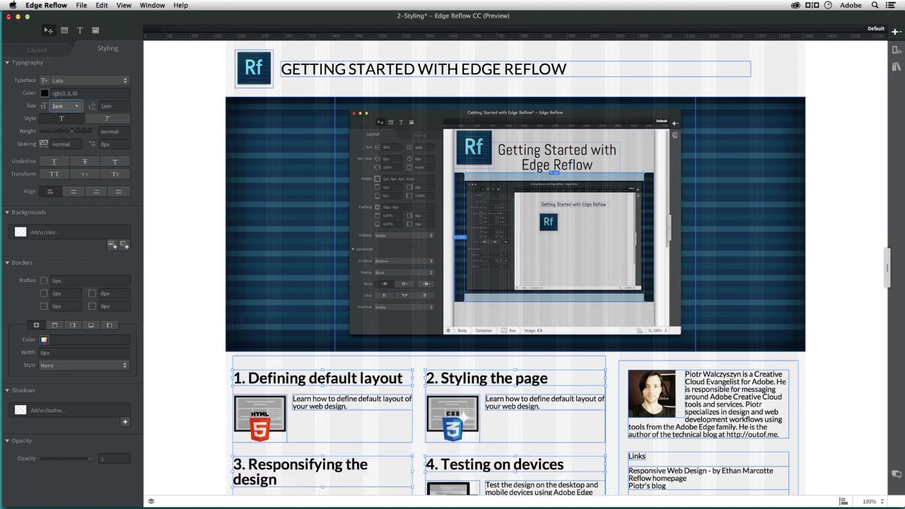
{"action": "key", "text": "Down"}
{"action": "key", "text": "Down"}
{"action": "key", "text": "Down"}
{"action": "key", "text": "Down"}
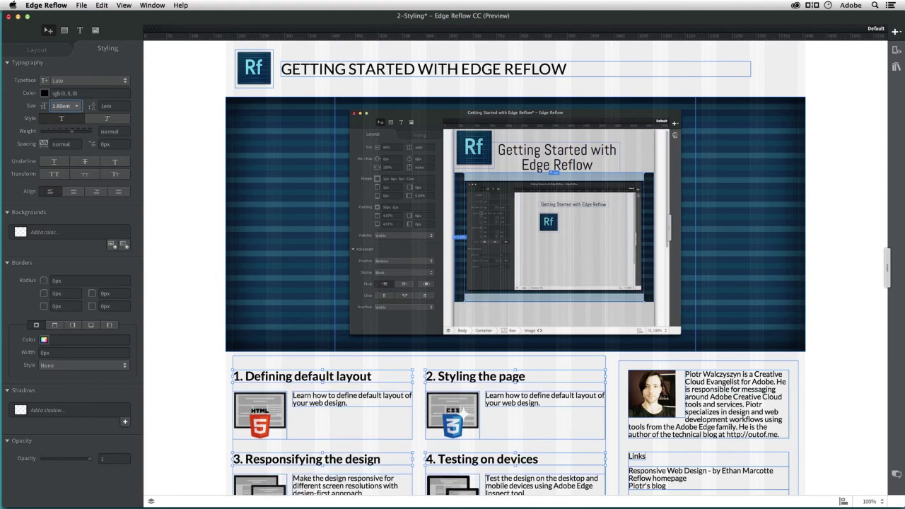
{"action": "key", "text": "Down"}
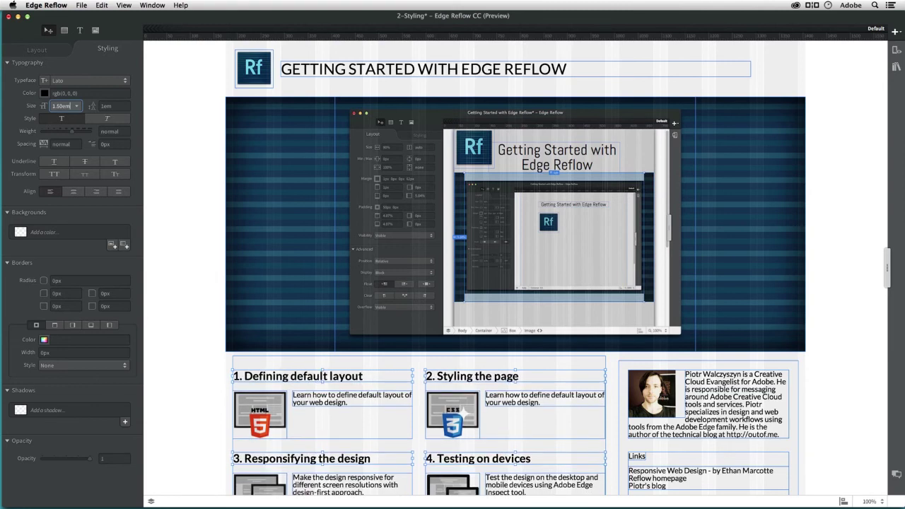
{"action": "key", "text": "Down"}
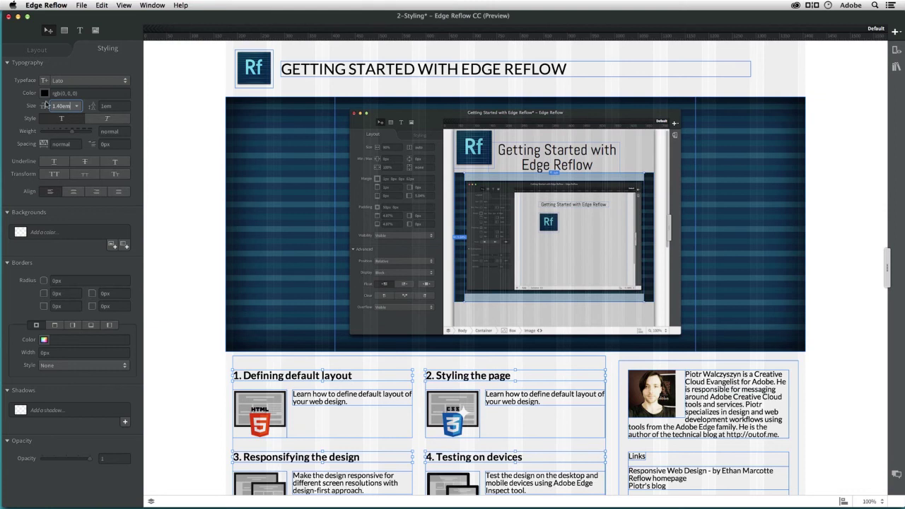
{"action": "left_click", "coordinate": [45, 93]}
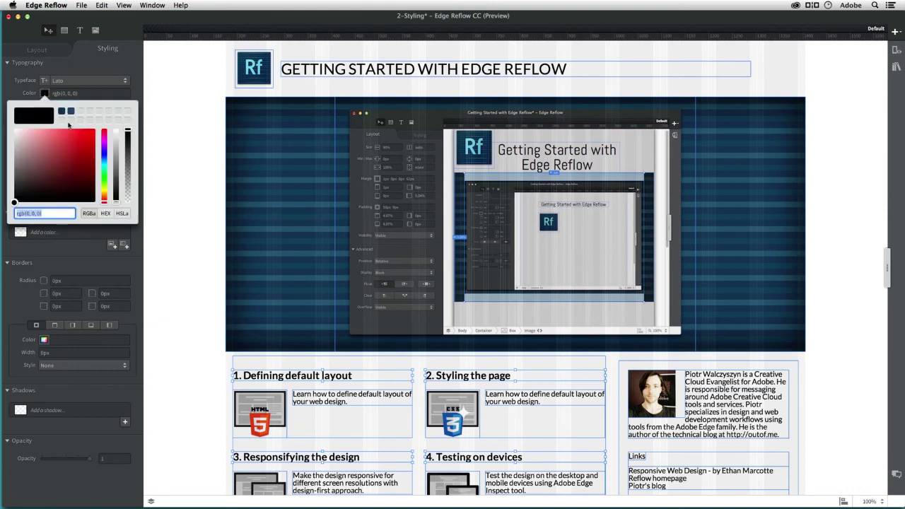
Step: Set the section titles' typography color to light blue, rgb(78, 164, 196)
{"action": "left_click", "coordinate": [105, 163]}
{"action": "left_click", "coordinate": [81, 144]}
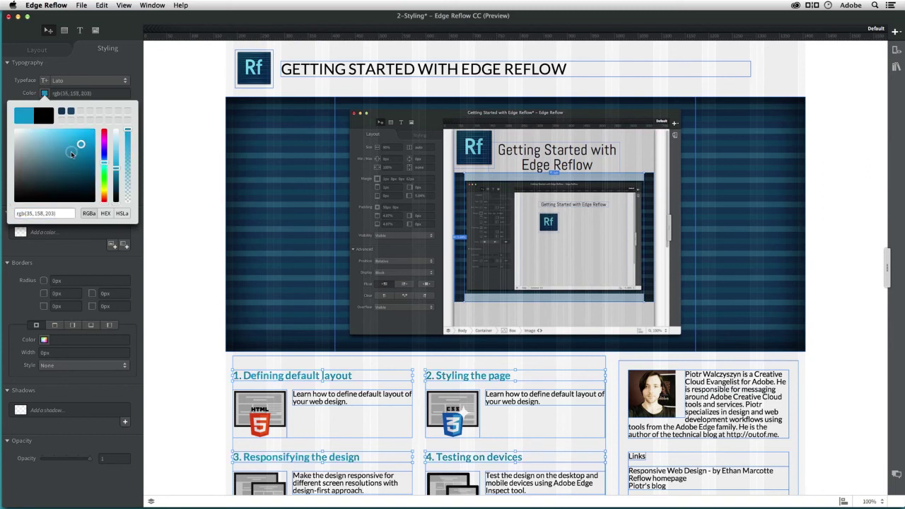
{"action": "left_click_drag", "start_coordinate": [72, 154], "coordinate": [63, 148]}
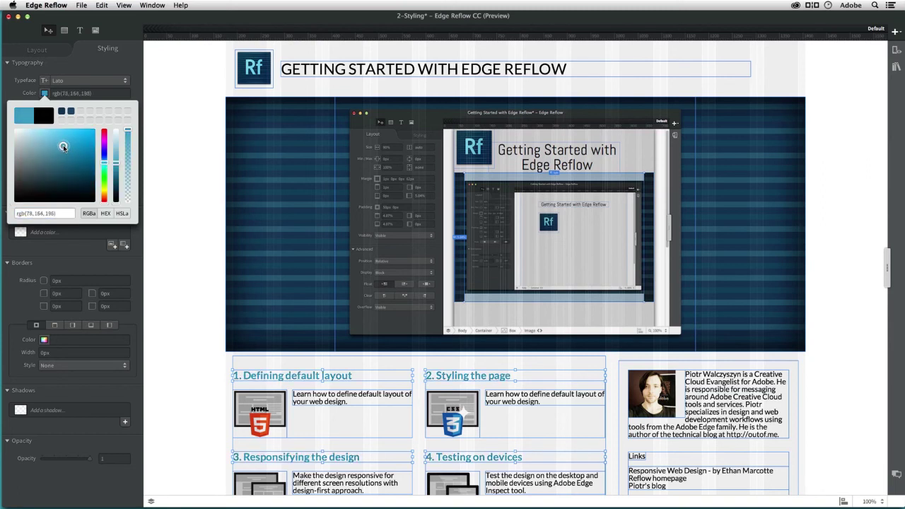
{"action": "left_click", "coordinate": [140, 85]}
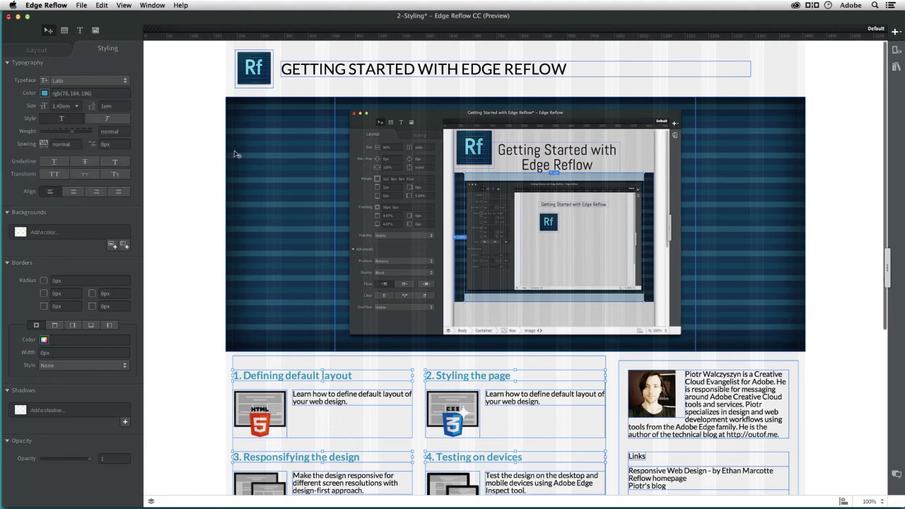
Step: Scroll the page to check the blue titles and select the first article card
{"action": "scroll", "coordinate": [236, 154], "scroll_direction": "down", "scroll_amount": 5}
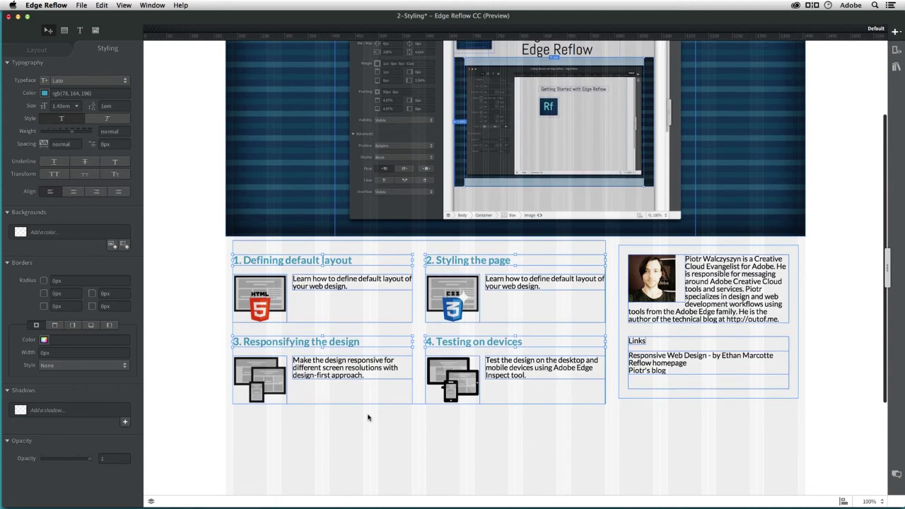
{"action": "scroll", "coordinate": [367, 417], "scroll_direction": "up", "scroll_amount": 4}
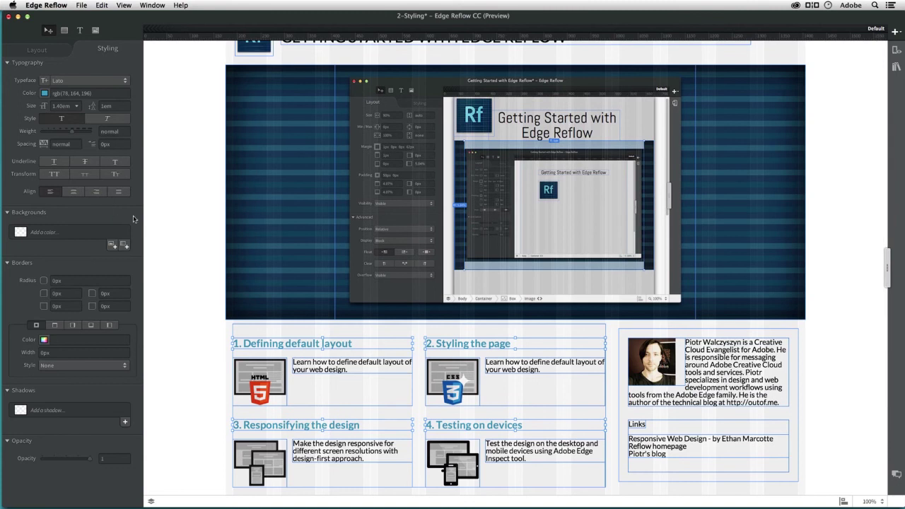
{"action": "scroll", "coordinate": [215, 311], "scroll_direction": "down", "scroll_amount": 6}
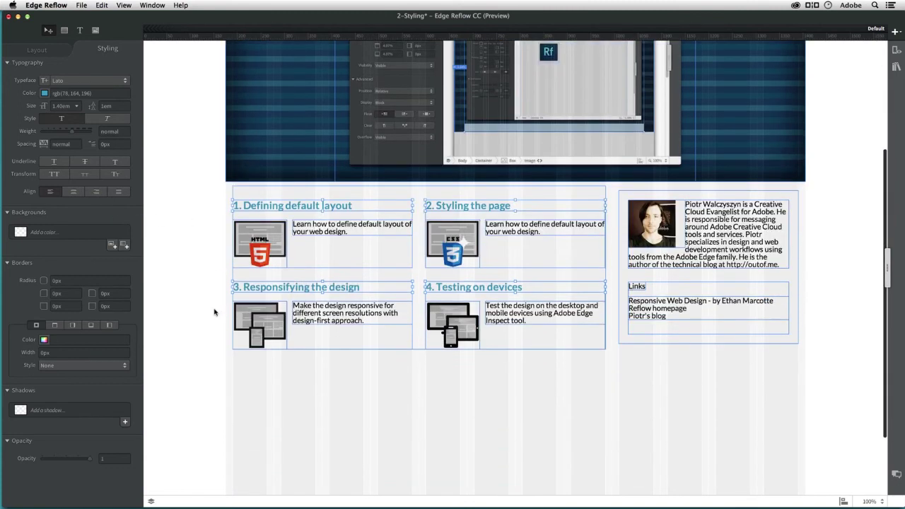
{"action": "left_click", "coordinate": [361, 264]}
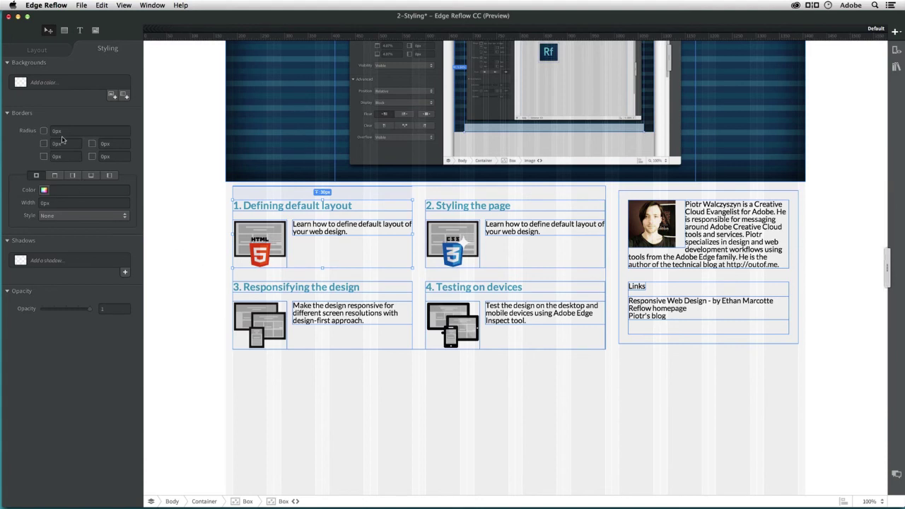
Step: Select the striped hero banner and give all its corners a 50px border radius
{"action": "left_click", "coordinate": [736, 256]}
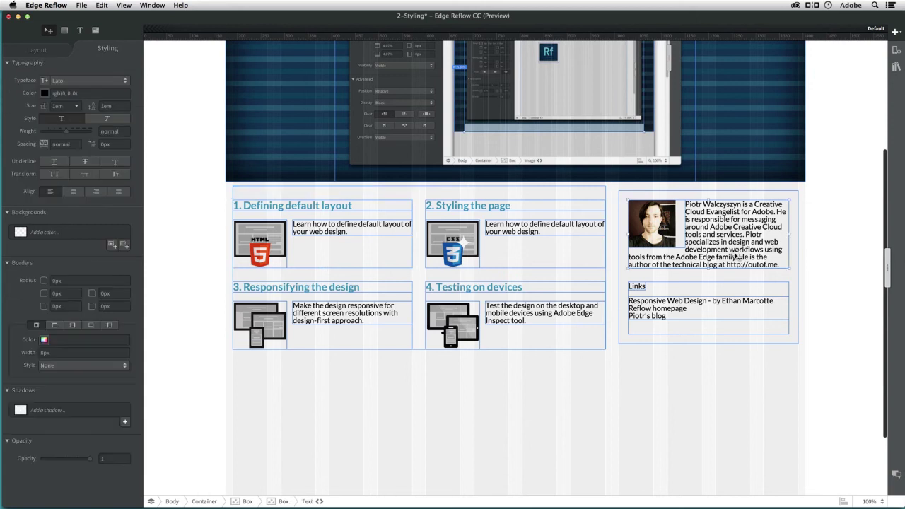
{"action": "left_click", "coordinate": [730, 147]}
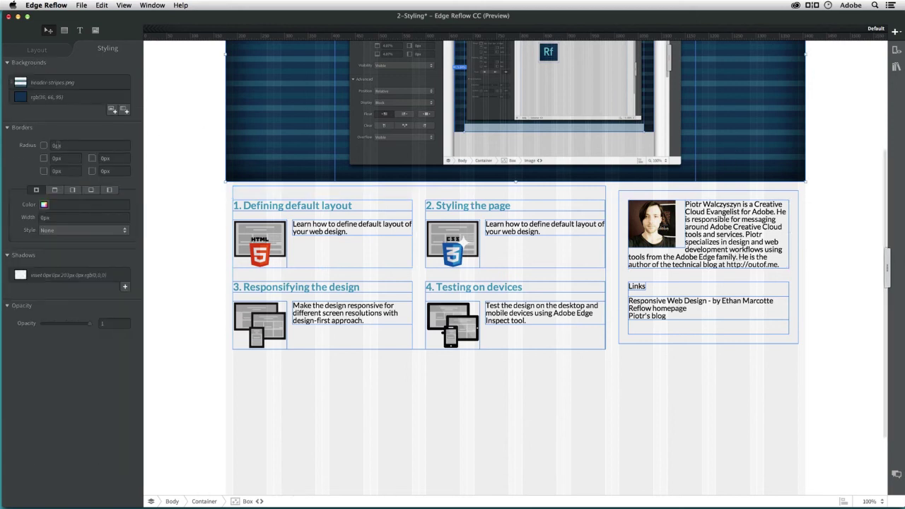
{"action": "left_click", "coordinate": [56, 145]}
{"action": "double_click", "coordinate": [75, 147]}
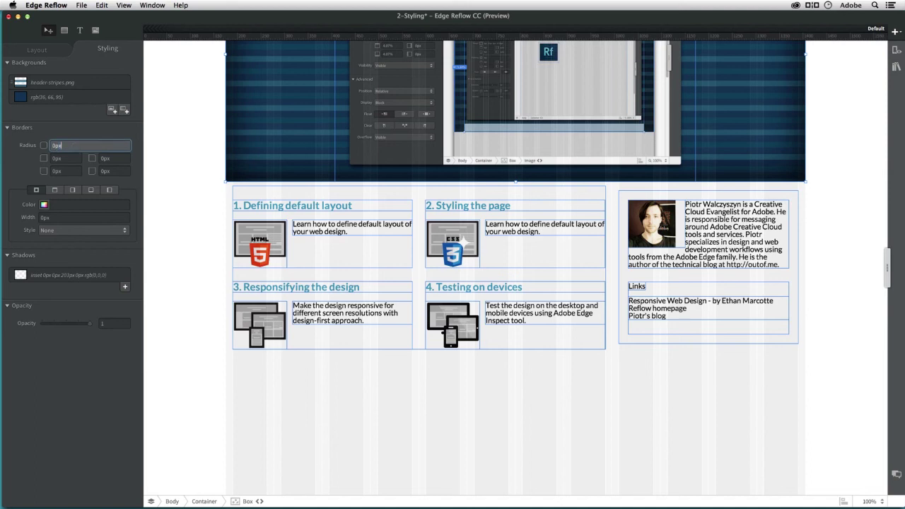
{"action": "type", "text": "50"}
{"action": "key", "text": "Return"}
Step: Lower one corner's radius to 40px, then step it smaller
{"action": "scroll", "coordinate": [206, 181], "scroll_direction": "up", "scroll_amount": 5}
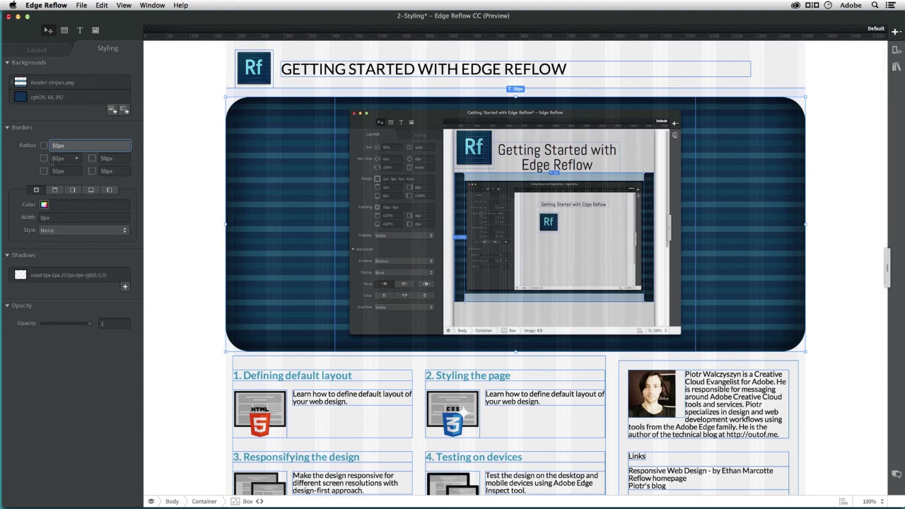
{"action": "left_click", "coordinate": [75, 158]}
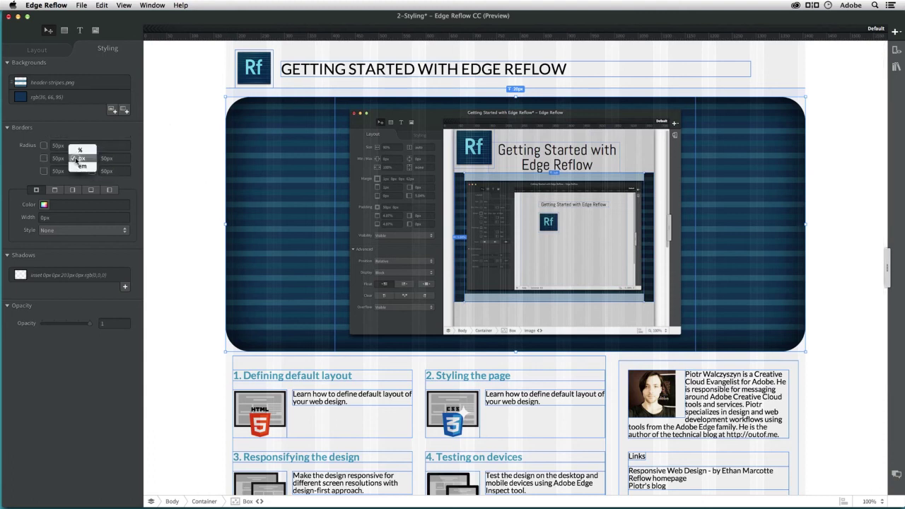
{"action": "left_click", "coordinate": [54, 167]}
{"action": "double_click", "coordinate": [59, 158]}
{"action": "type", "text": "40"}
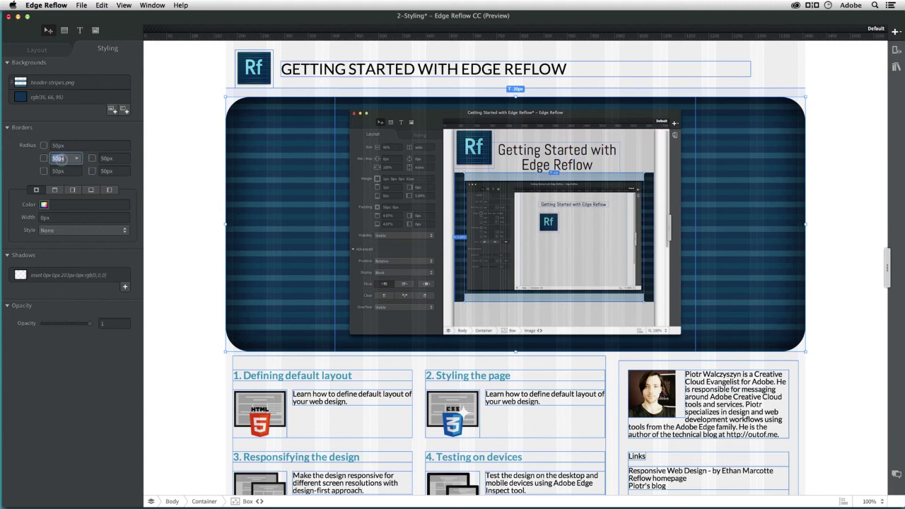
{"action": "key", "text": "Return"}
{"action": "key", "text": "shift+Down"}
{"action": "key", "text": "shift+Down"}
{"action": "key", "text": "shift+Down"}
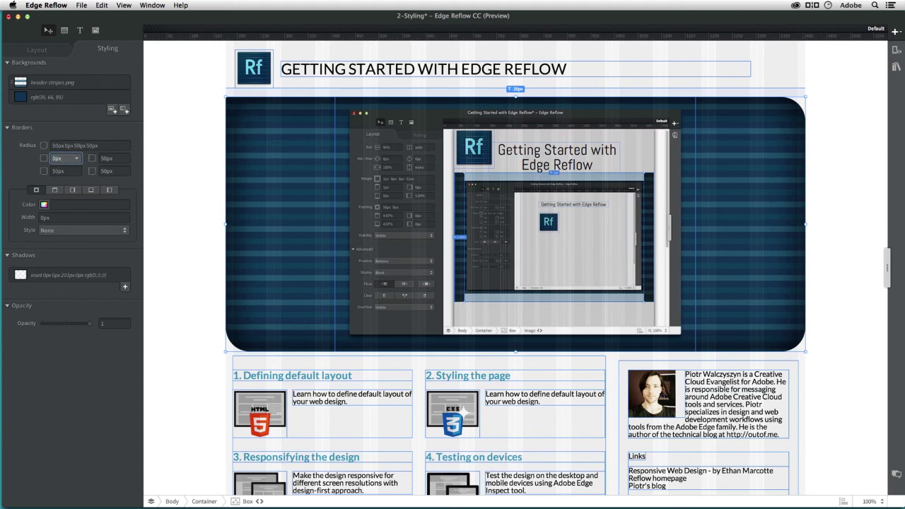
{"action": "left_click", "coordinate": [171, 180]}
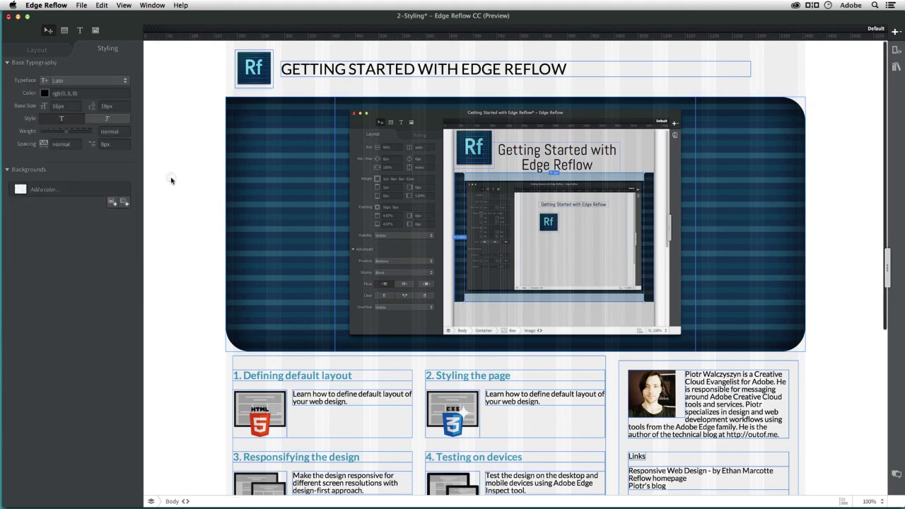